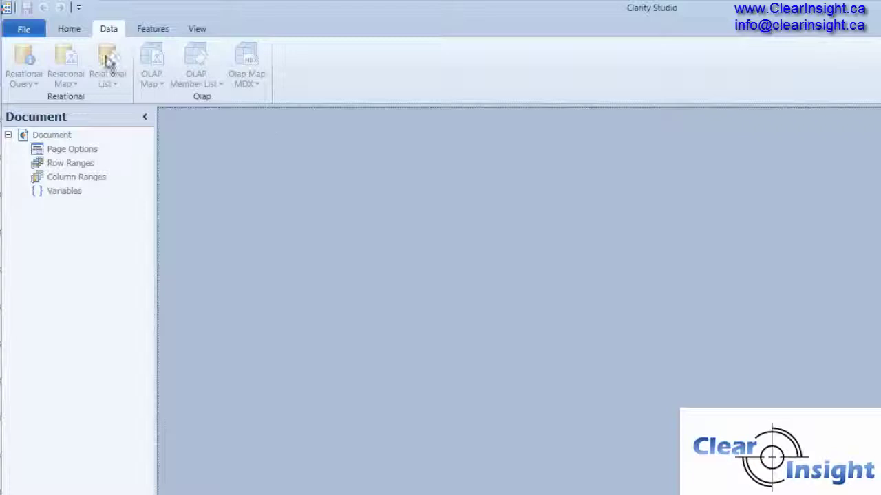
Create a new blank document.
{"action": "left_click", "coordinate": [27, 29]}
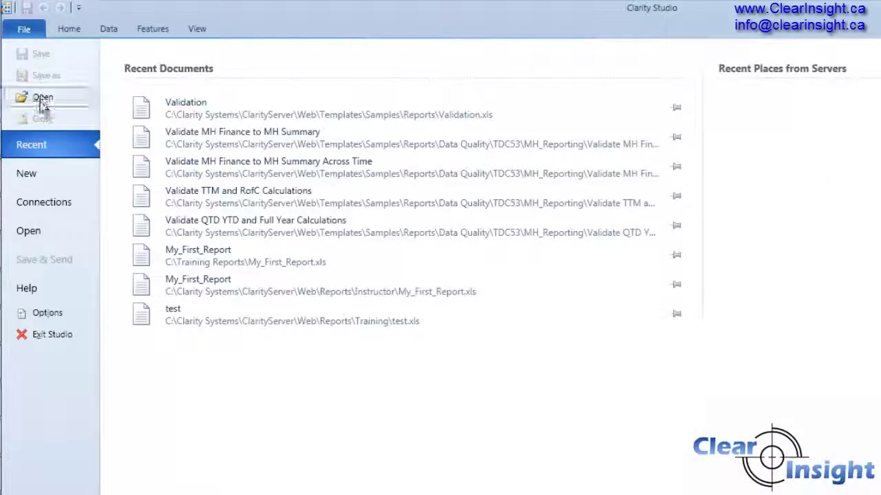
{"action": "left_click", "coordinate": [41, 176]}
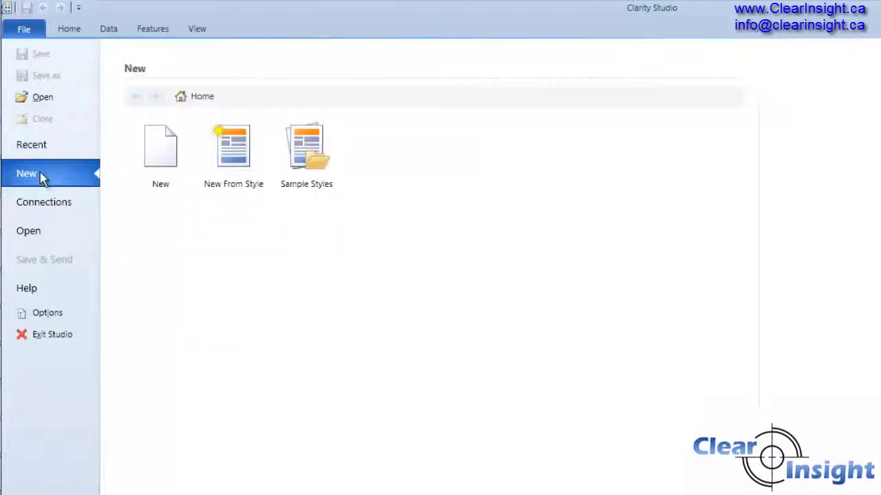
{"action": "left_click", "coordinate": [173, 153]}
{"action": "left_click", "coordinate": [776, 197]}
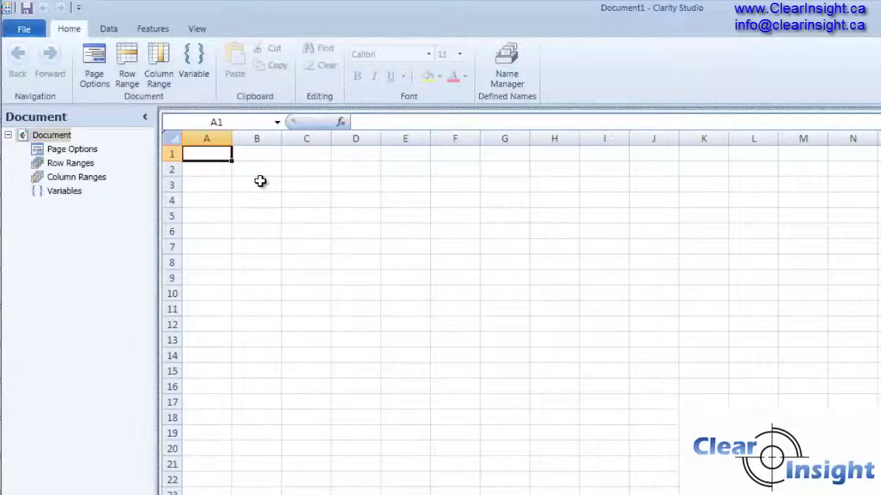
Enter hiddenrow in cell A1 and hiddencolumn in cell A2.
{"action": "left_click", "coordinate": [258, 181]}
{"action": "left_click", "coordinate": [226, 155]}
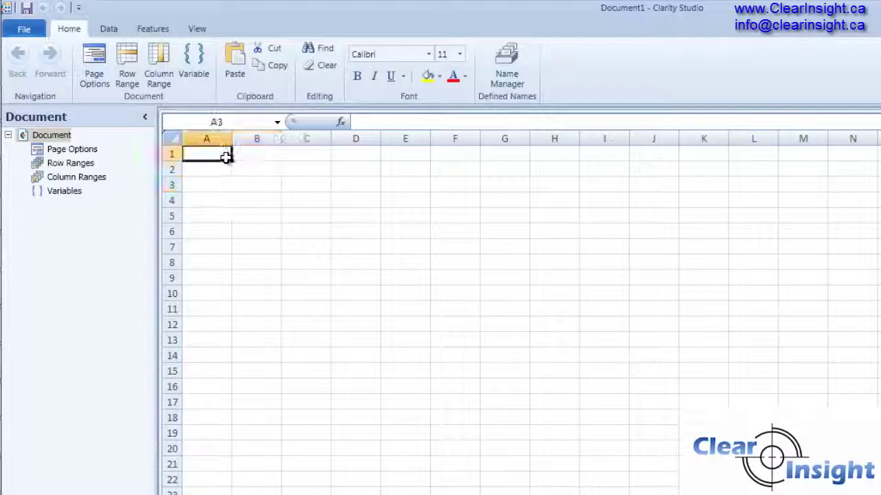
{"action": "type", "text": "hiddenrow"}
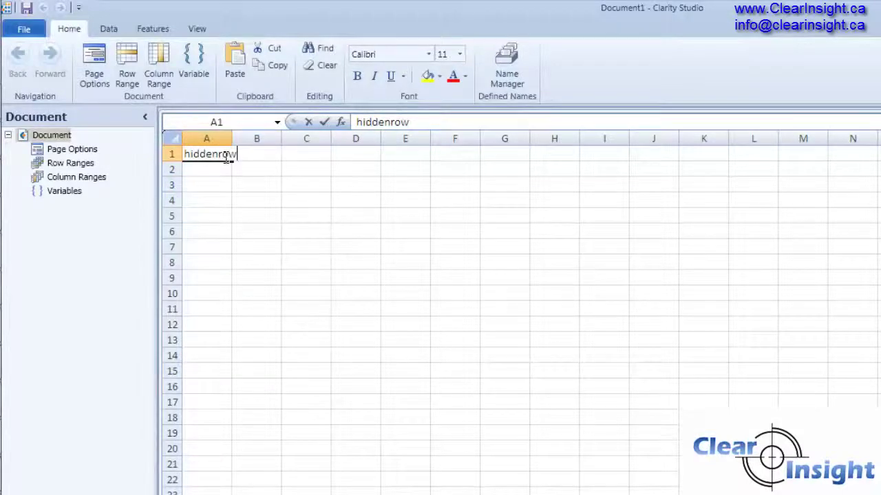
{"action": "key", "text": "Return"}
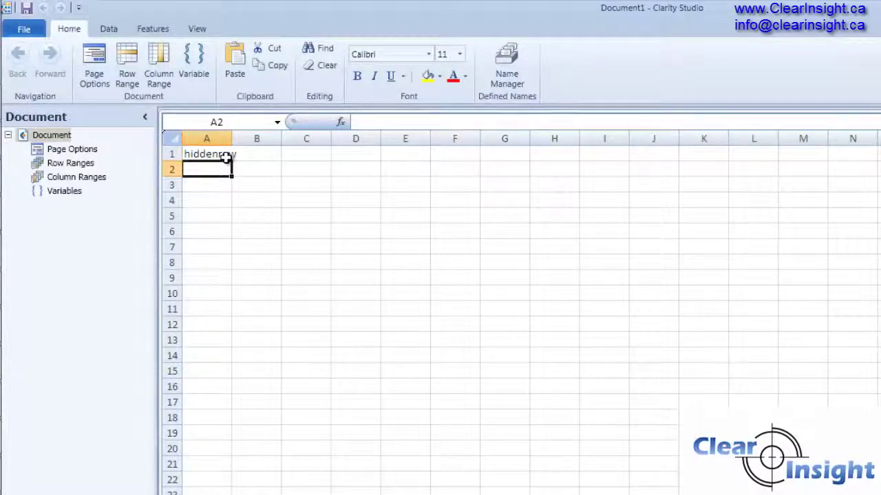
{"action": "type", "text": "hidden"}
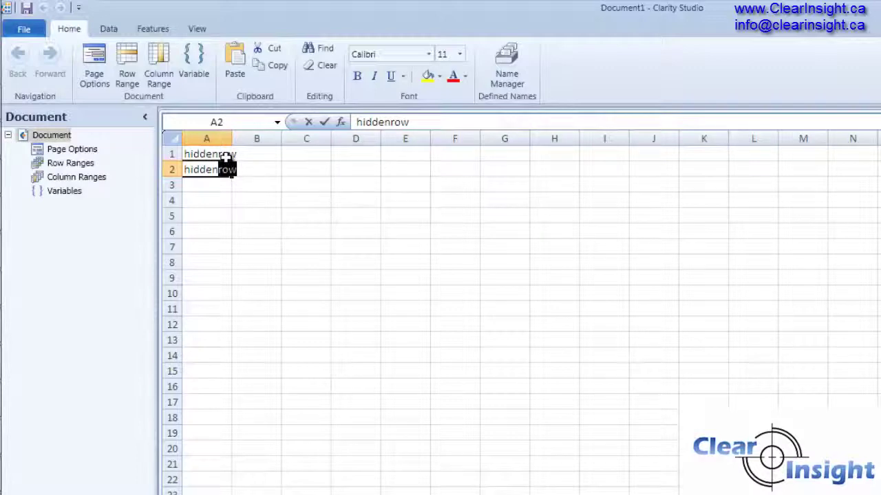
{"action": "type", "text": "column"}
{"action": "key", "text": "Return"}
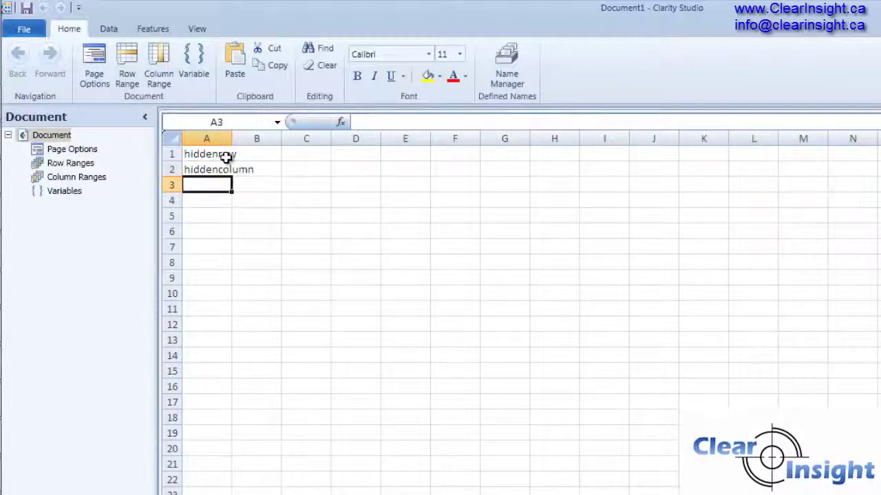
Enter the heading Page Options in cell B5.
{"action": "left_click", "coordinate": [227, 156]}
{"action": "key", "text": "Down"}
{"action": "key", "text": "Down"}
{"action": "key", "text": "Down"}
{"action": "key", "text": "Right"}
{"action": "key", "text": "Down"}
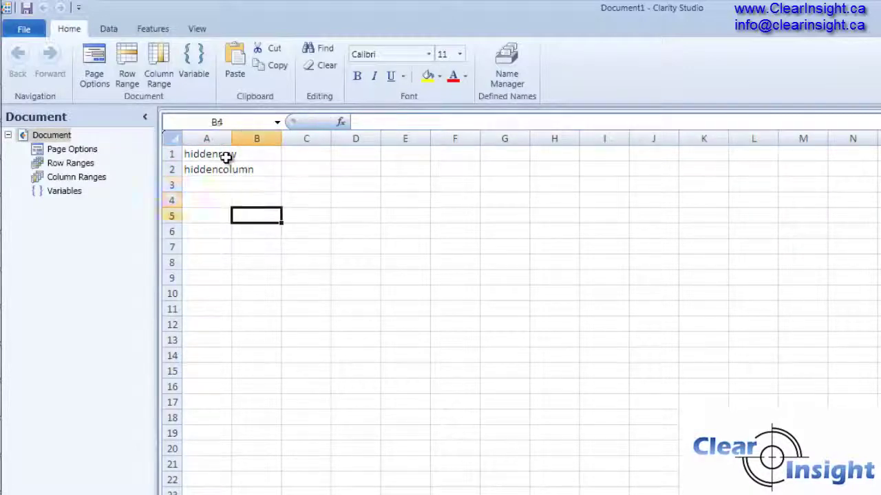
{"action": "type", "text": "Page"}
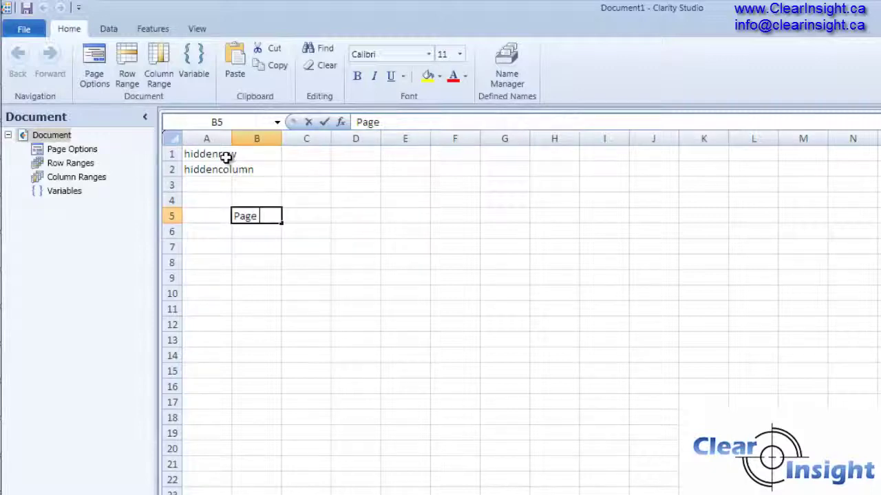
{"action": "type", "text": " Options"}
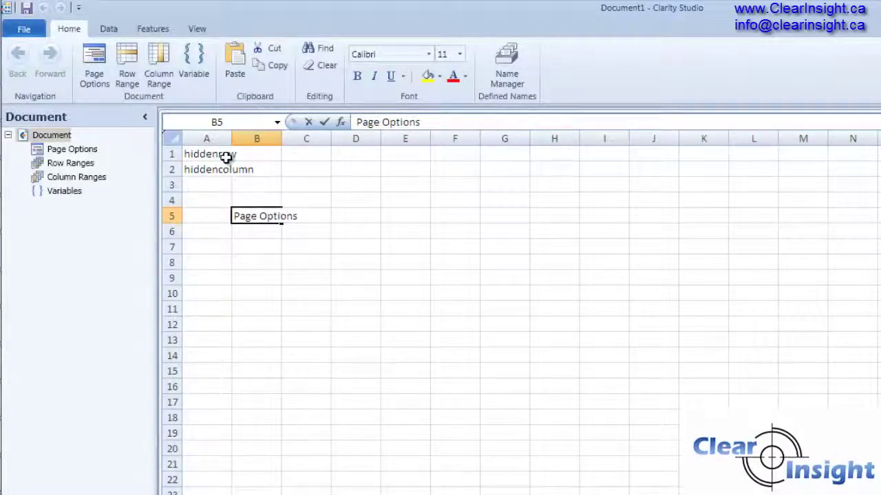
Enter hiddencolumn in cell B1 and fill the same text across B1 to I1.
{"action": "key", "text": "Up"}
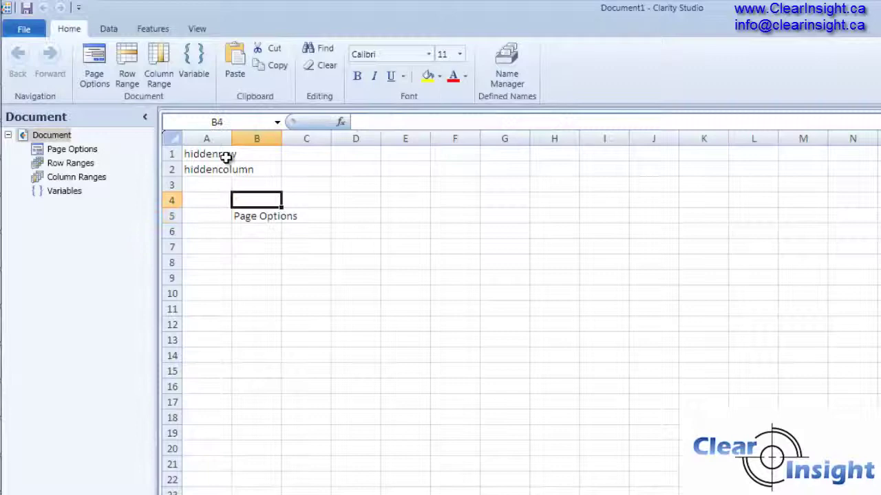
{"action": "key", "text": "Up"}
{"action": "key", "text": "Up"}
{"action": "key", "text": "Up"}
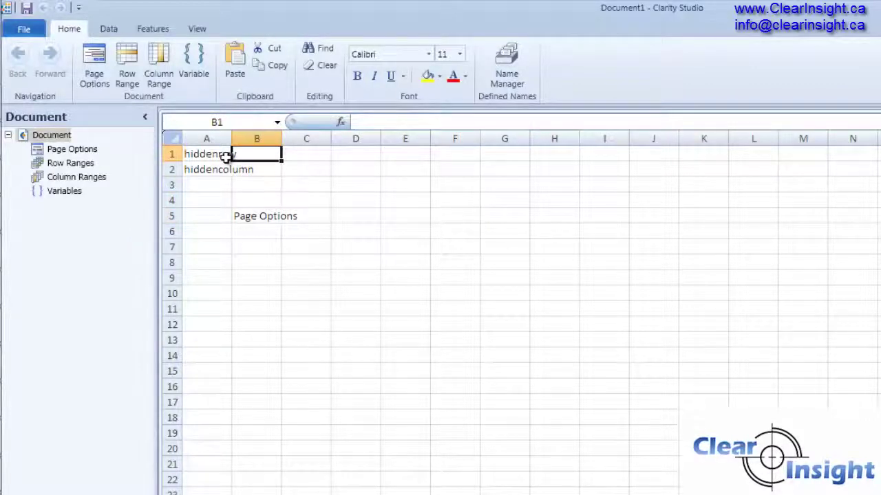
{"action": "type", "text": "hiddencolu"}
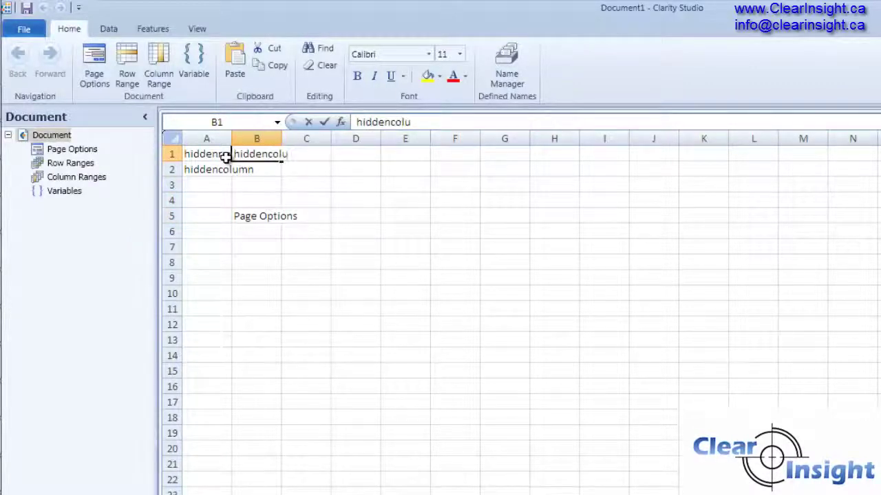
{"action": "type", "text": "mn"}
{"action": "key", "text": "shift+Right"}
{"action": "key", "text": "shift+Right"}
{"action": "key", "text": "shift+Right"}
{"action": "key", "text": "shift+Right"}
{"action": "key", "text": "shift+Right"}
{"action": "key", "text": "shift+Right"}
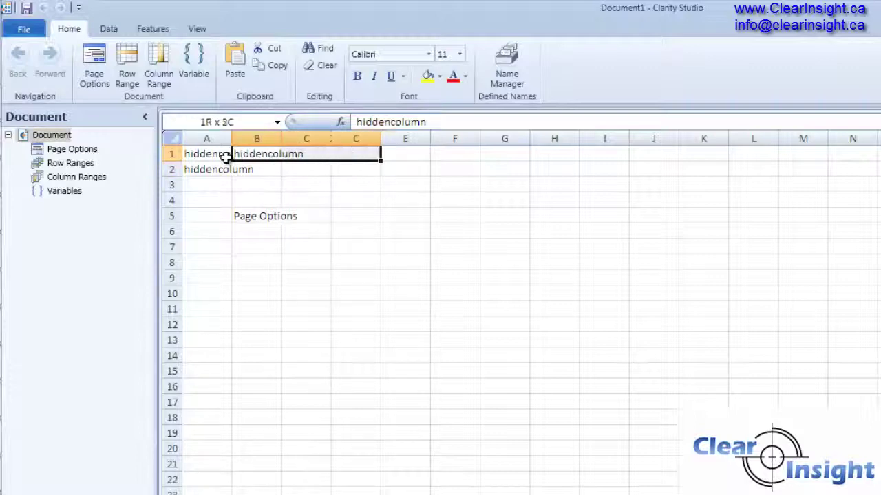
{"action": "key", "text": "shift+Right"}
{"action": "key", "text": "shift+Right"}
{"action": "key", "text": "F2"}
{"action": "key", "text": "ctrl+Return"}
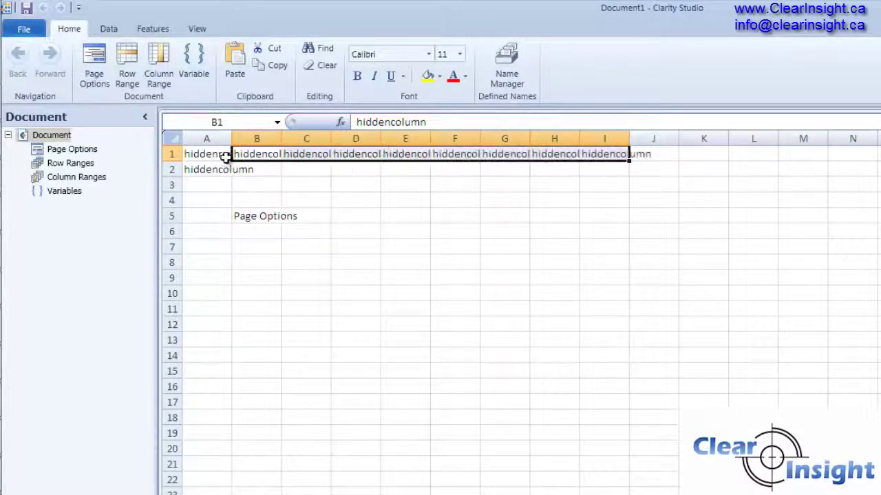
{"action": "key", "text": "Left"}
{"action": "key", "text": "Down"}
{"action": "key", "text": "Delete"}
{"action": "key", "text": "ctrl+z"}
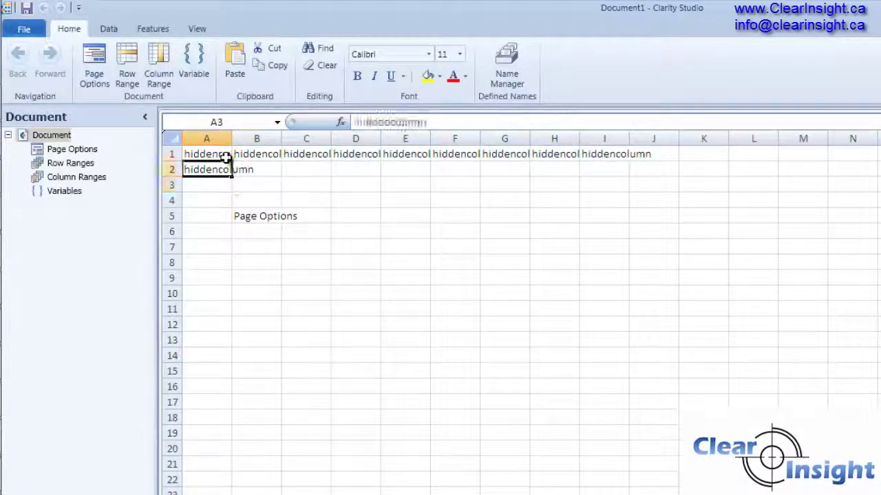
{"action": "key", "text": "Up"}
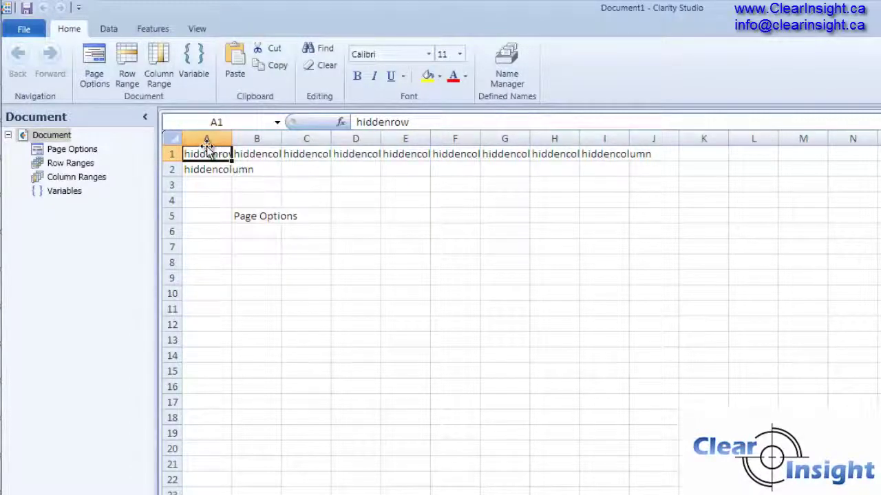
Apply a medium grey theme fill to columns A through I.
{"action": "left_click", "coordinate": [206, 135]}
{"action": "left_click_drag", "start_coordinate": [206, 135], "coordinate": [596, 149]}
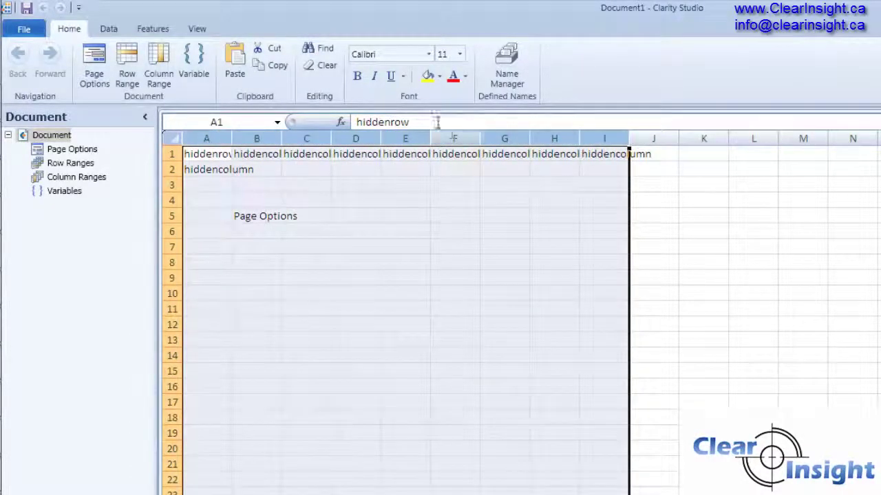
{"action": "left_click", "coordinate": [439, 75]}
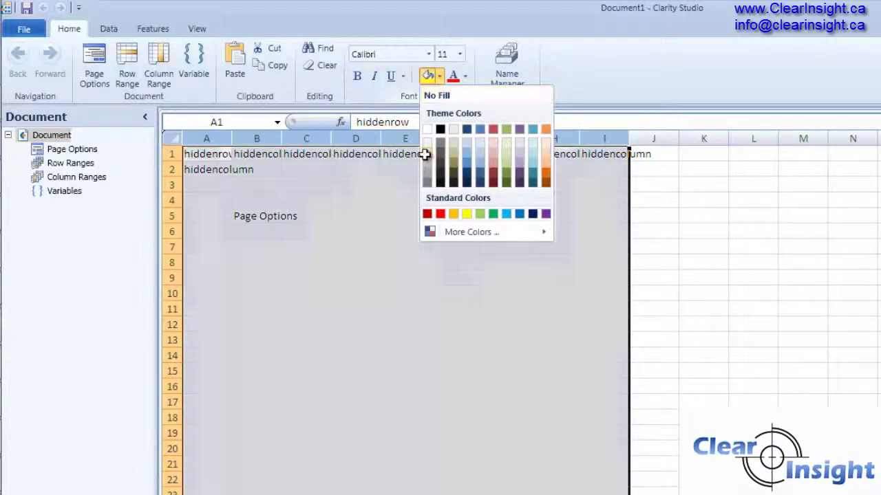
{"action": "left_click", "coordinate": [427, 157]}
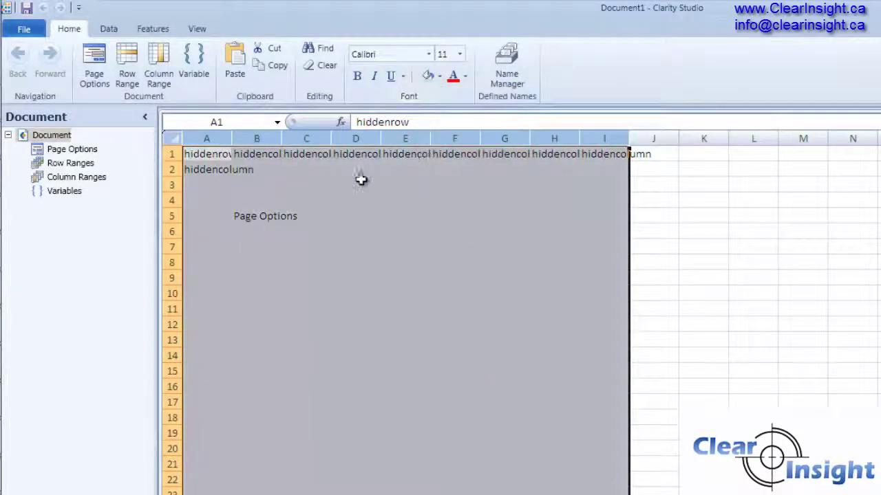
Change the fill of columns A through I to the palest grey theme shade.
{"action": "left_click", "coordinate": [439, 76]}
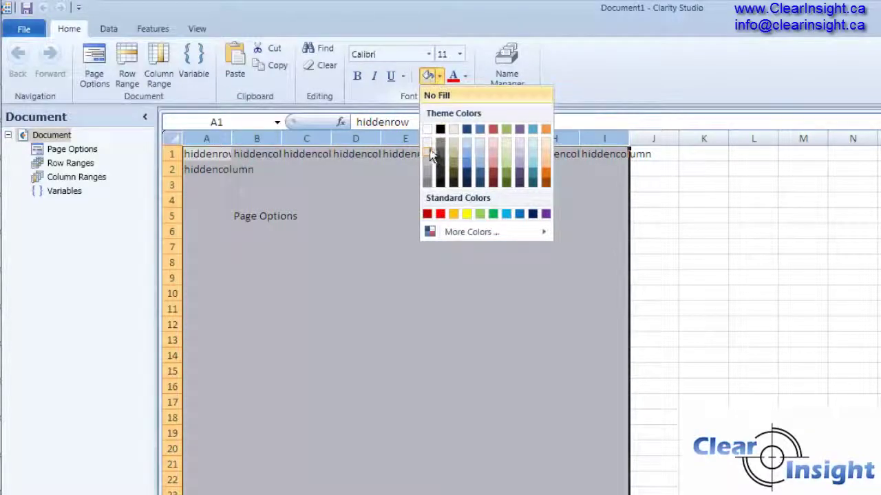
{"action": "left_click", "coordinate": [428, 144]}
{"action": "left_click", "coordinate": [355, 201]}
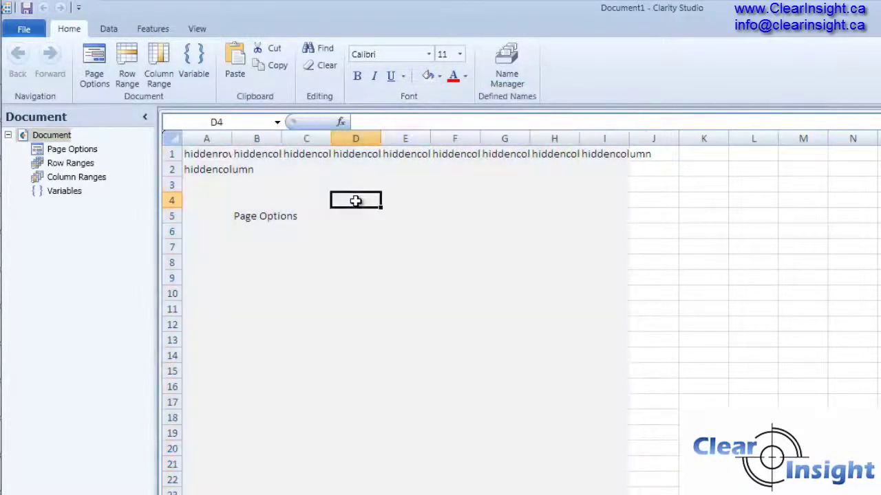
Shade columns A through I with the light grey one step darker than the palest theme grey.
{"action": "left_click_drag", "start_coordinate": [208, 138], "coordinate": [606, 138]}
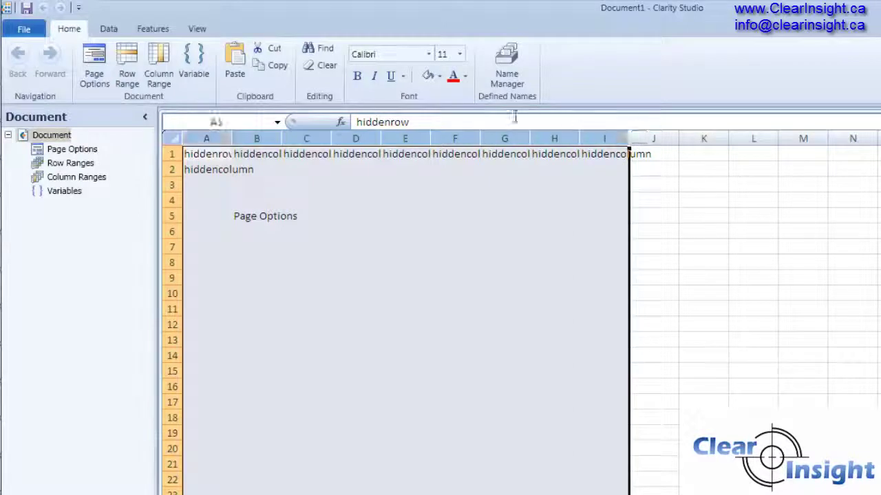
{"action": "left_click", "coordinate": [439, 77]}
{"action": "left_click", "coordinate": [428, 148]}
{"action": "left_click", "coordinate": [392, 204]}
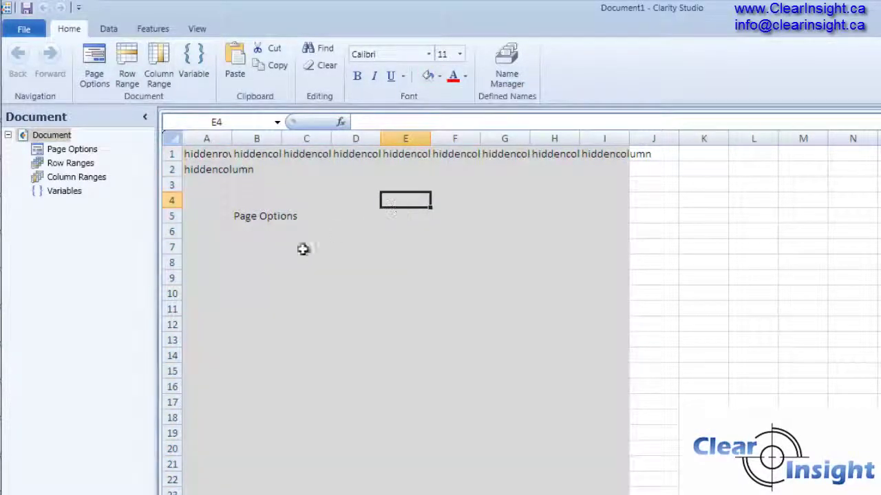
Enter the labels Name in B6 and Caption in C6 under the Page Options heading.
{"action": "left_click", "coordinate": [226, 233]}
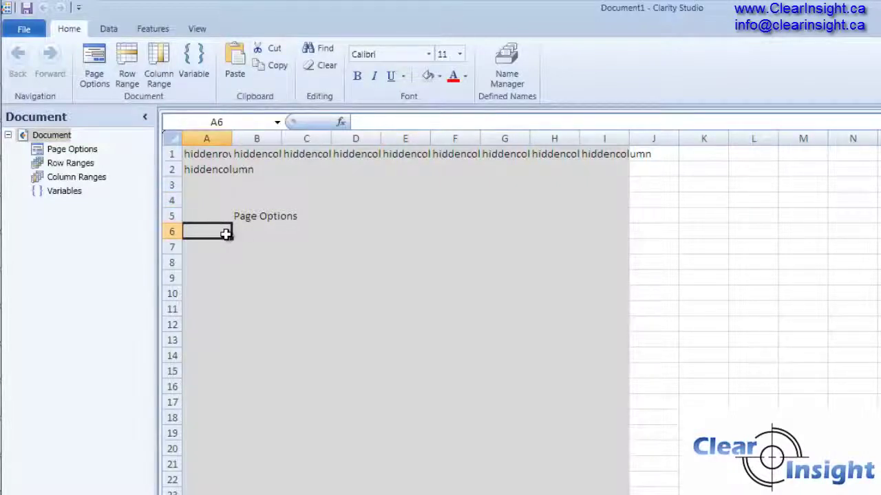
{"action": "key", "text": "Right"}
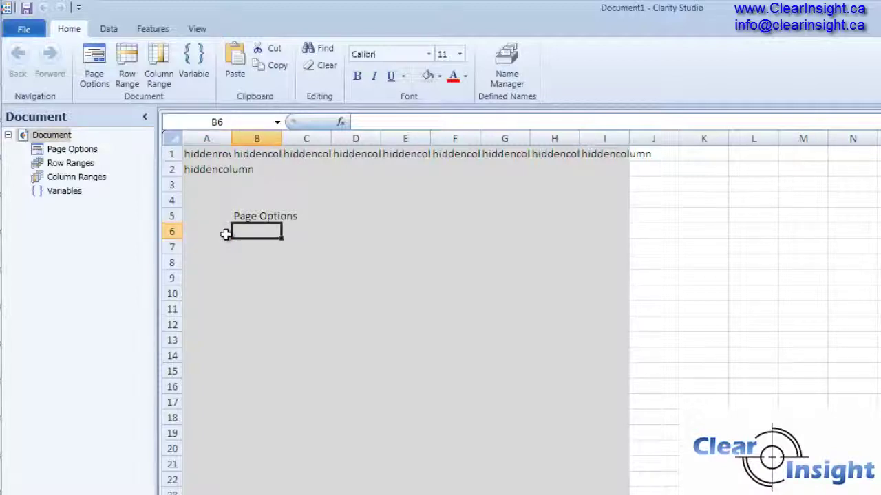
{"action": "type", "text": "Name"}
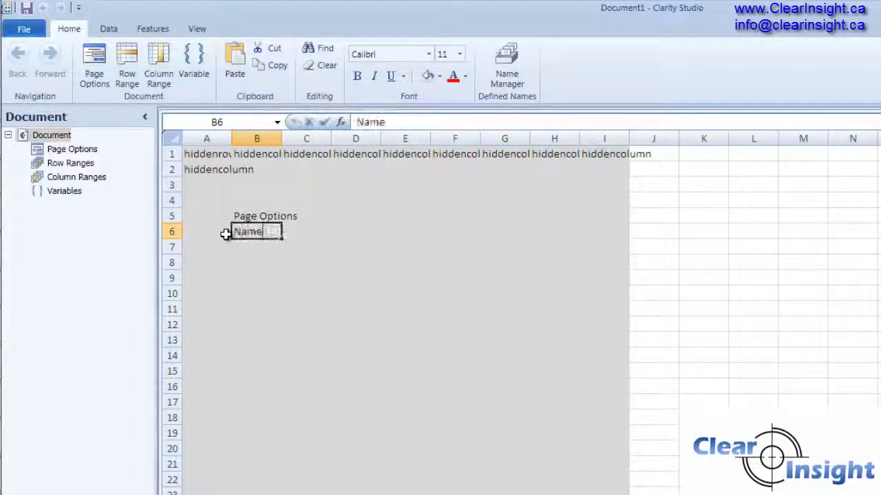
{"action": "key", "text": "Tab"}
{"action": "type", "text": "Caption"}
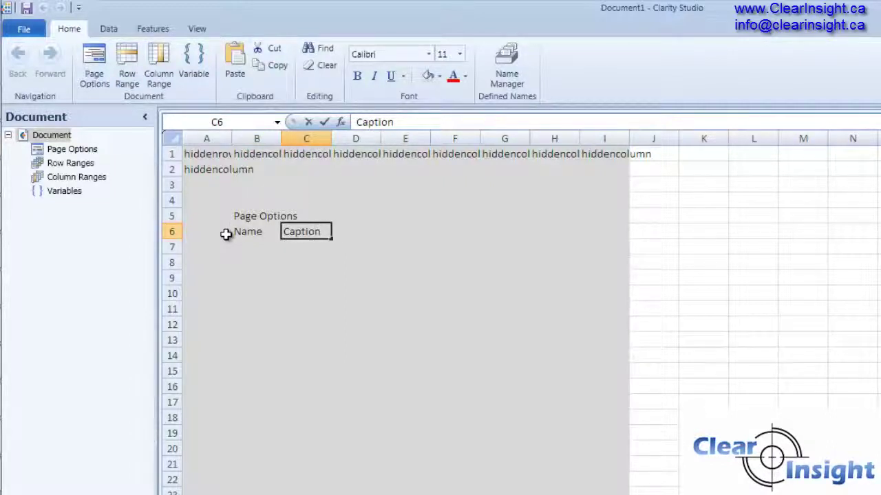
{"action": "key", "text": "Tab"}
{"action": "key", "text": "Left"}
{"action": "key", "text": "Left"}
{"action": "key", "text": "Left"}
{"action": "key", "text": "Right"}
{"action": "key", "text": "Down"}
{"action": "key", "text": "Down"}
{"action": "key", "text": "Down"}
{"action": "key", "text": "Down"}
{"action": "key", "text": "Down"}
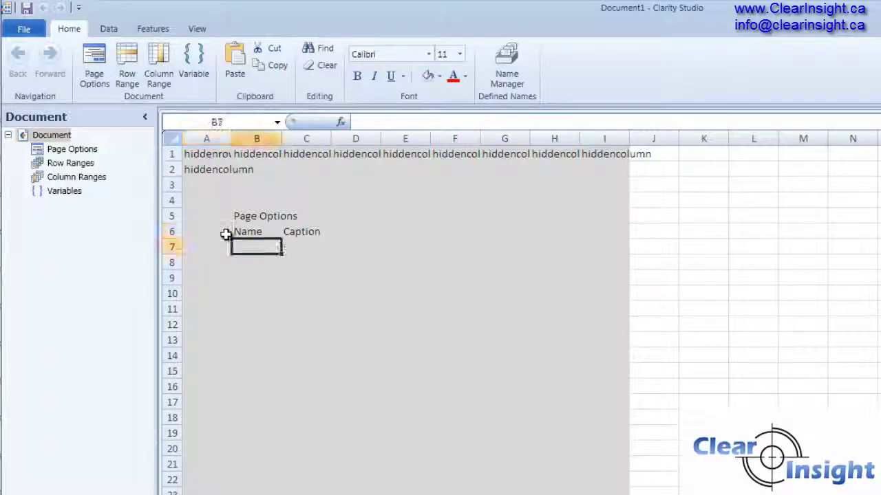
{"action": "key", "text": "Up"}
{"action": "key", "text": "Up"}
{"action": "key", "text": "Up"}
{"action": "key", "text": "Up"}
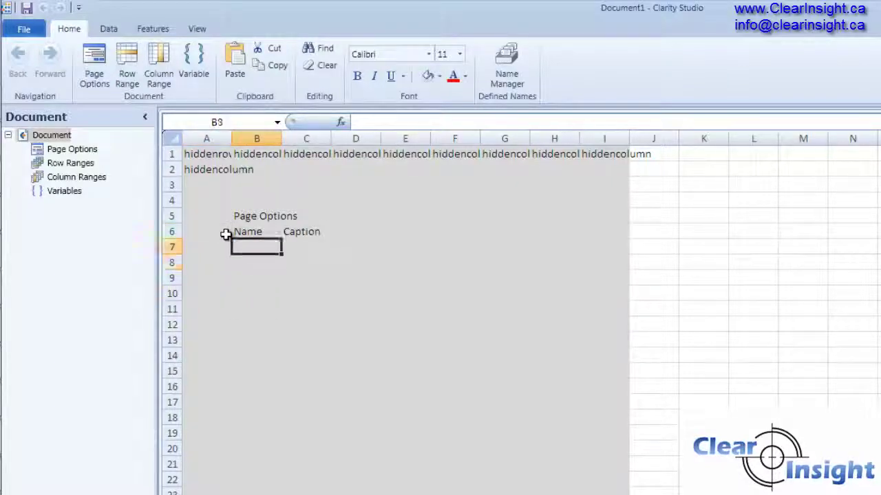
{"action": "key", "text": "Down"}
{"action": "key", "text": "Down"}
{"action": "key", "text": "Down"}
{"action": "key", "text": "Down"}
{"action": "key", "text": "Down"}
{"action": "key", "text": "Down"}
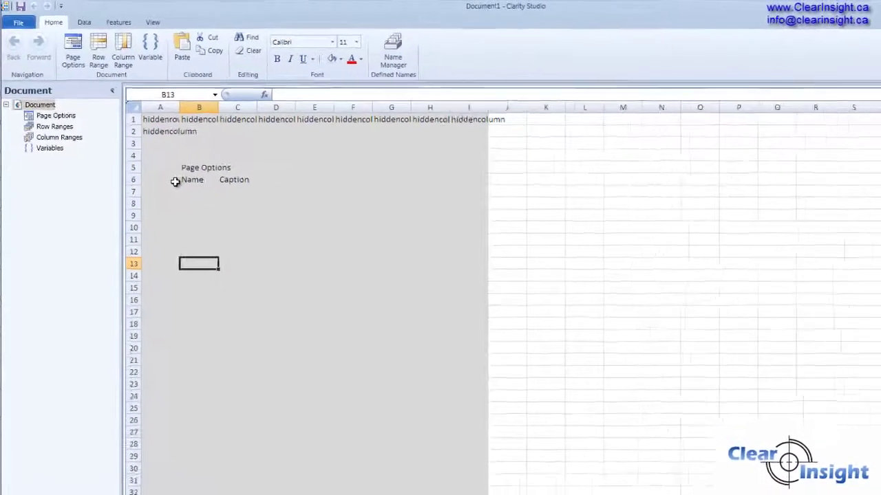
Enter the label Columns in cell M22, outside the shaded area.
{"action": "left_click", "coordinate": [598, 355]}
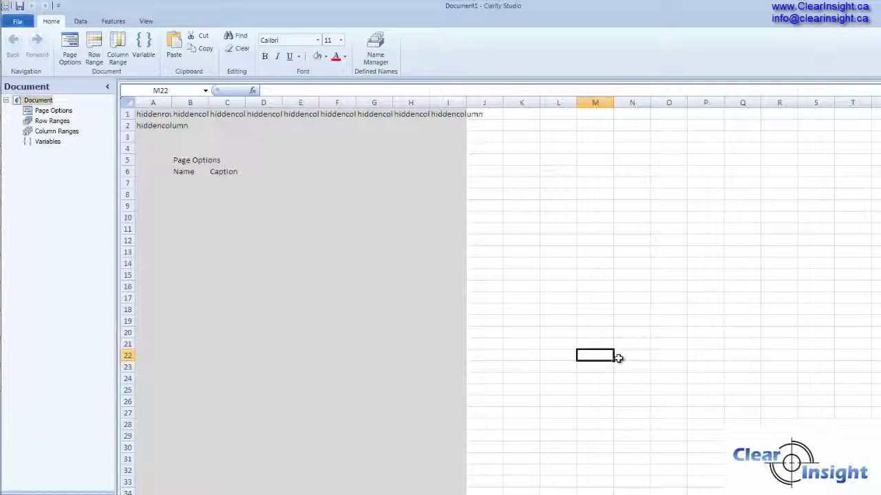
{"action": "type", "text": "Columns"}
{"action": "key", "text": "Return"}
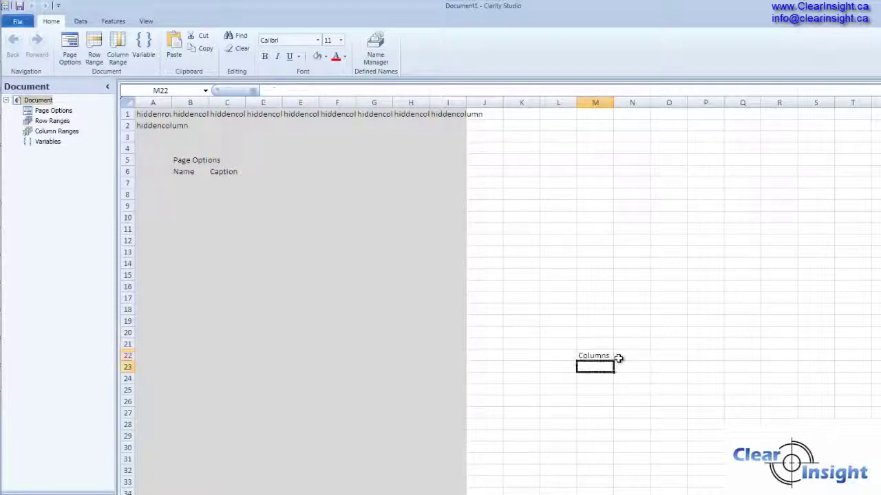
Enter the label Rows in cell B25, inside the grey-shaded area.
{"action": "key", "text": "Left"}
{"action": "key", "text": "Left"}
{"action": "key", "text": "Left"}
{"action": "key", "text": "Left"}
{"action": "key", "text": "Left"}
{"action": "key", "text": "Left"}
{"action": "key", "text": "Left"}
{"action": "key", "text": "Down"}
{"action": "key", "text": "Left"}
{"action": "key", "text": "Left"}
{"action": "key", "text": "Left"}
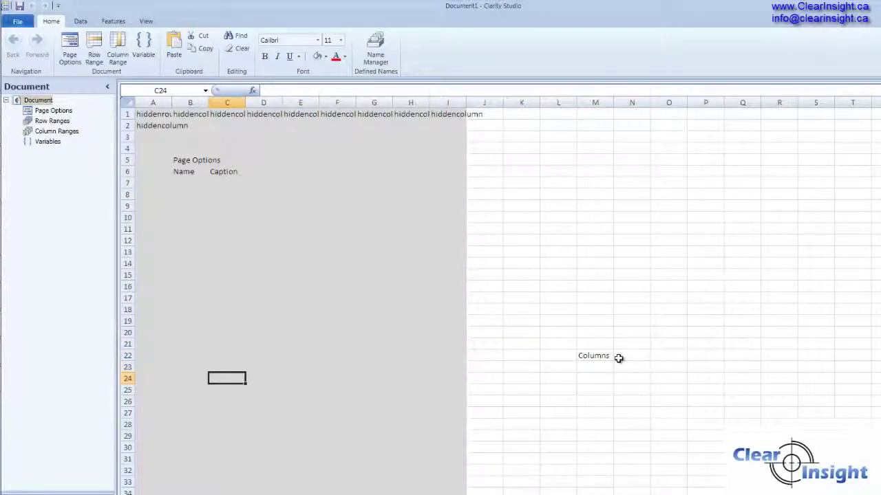
{"action": "key", "text": "Left"}
{"action": "key", "text": "Left"}
{"action": "key", "text": "Right"}
{"action": "key", "text": "Right"}
{"action": "key", "text": "Down"}
{"action": "key", "text": "Left"}
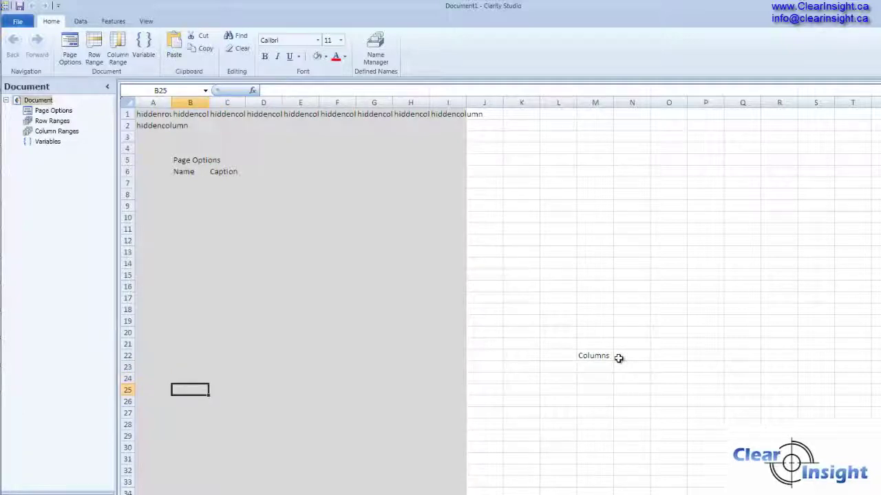
{"action": "type", "text": "Rows"}
{"action": "key", "text": "Return"}
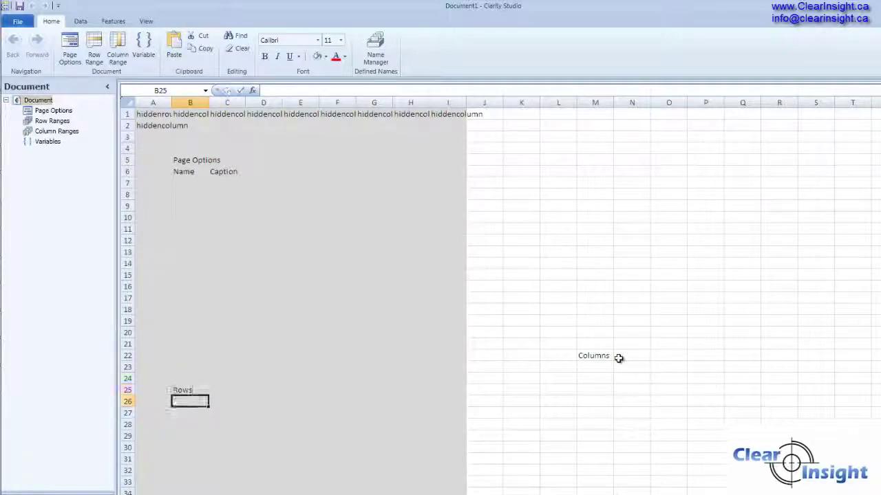
{"action": "key", "text": "Left"}
{"action": "key", "text": "Up"}
{"action": "key", "text": "Up"}
{"action": "key", "text": "Up"}
{"action": "key", "text": "Up"}
{"action": "key", "text": "Up"}
{"action": "key", "text": "Up"}
{"action": "key", "text": "Up"}
{"action": "key", "text": "Up"}
{"action": "key", "text": "Up"}
{"action": "key", "text": "Up"}
{"action": "key", "text": "Up"}
{"action": "key", "text": "Up"}
{"action": "key", "text": "Up"}
{"action": "key", "text": "Up"}
{"action": "key", "text": "Up"}
{"action": "key", "text": "Up"}
{"action": "key", "text": "Up"}
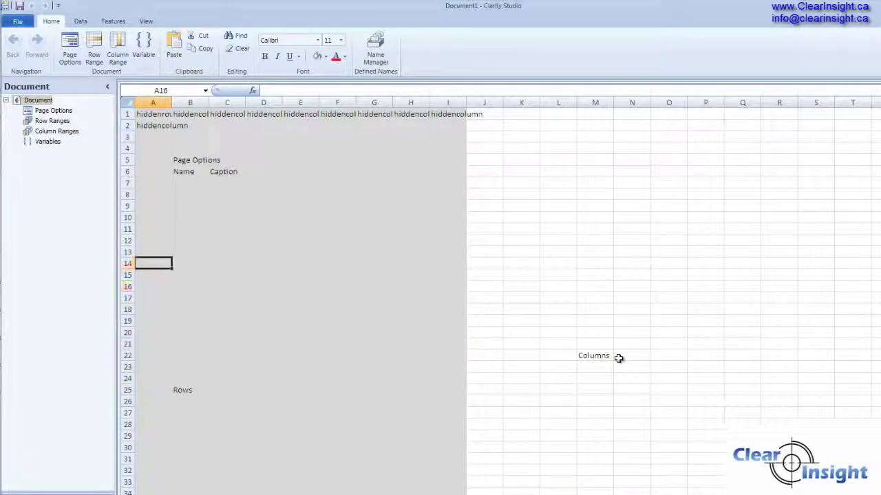
{"action": "key", "text": "Up"}
{"action": "key", "text": "Up"}
{"action": "key", "text": "Up"}
{"action": "key", "text": "Up"}
{"action": "key", "text": "Up"}
{"action": "key", "text": "Up"}
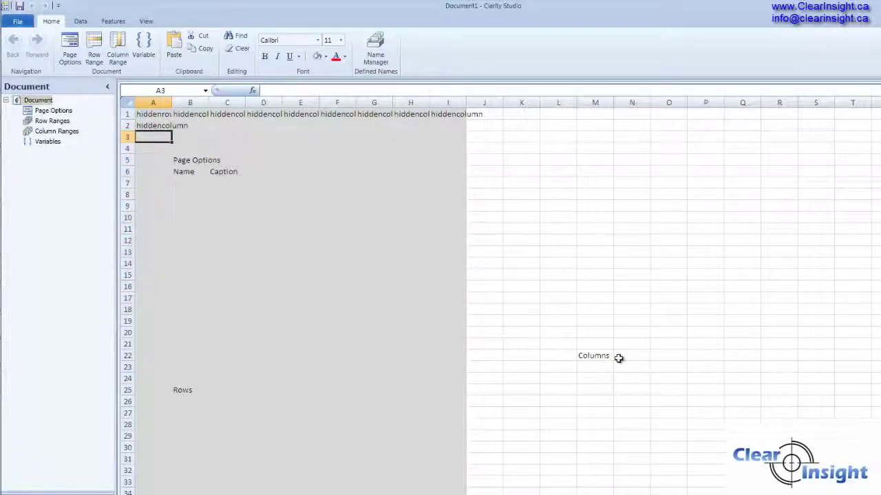
{"action": "type", "text": "Action"}
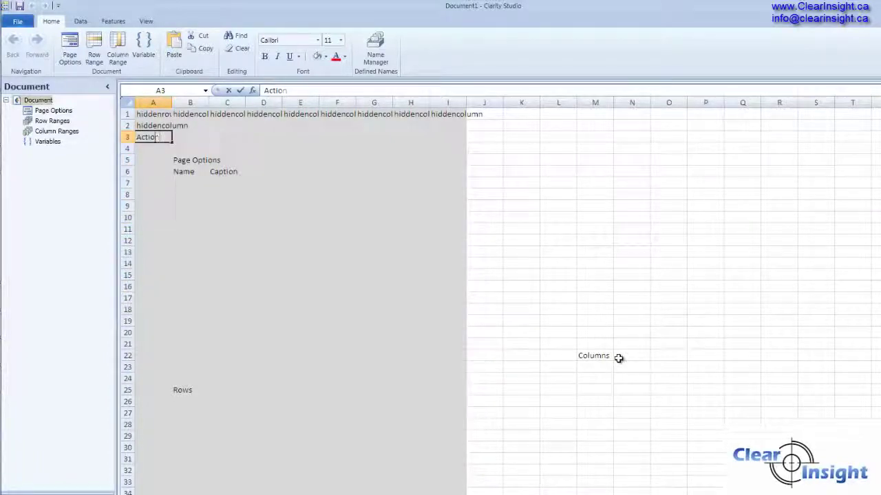
{"action": "key", "text": "BackSpace"}
{"action": "key", "text": "BackSpace"}
{"action": "key", "text": "BackSpace"}
{"action": "key", "text": "BackSpace"}
{"action": "key", "text": "BackSpace"}
{"action": "key", "text": "BackSpace"}
Insert a new column before column B, between the row markers and the Page Options labels.
{"action": "left_click", "coordinate": [198, 101]}
{"action": "right_click", "coordinate": [197, 96]}
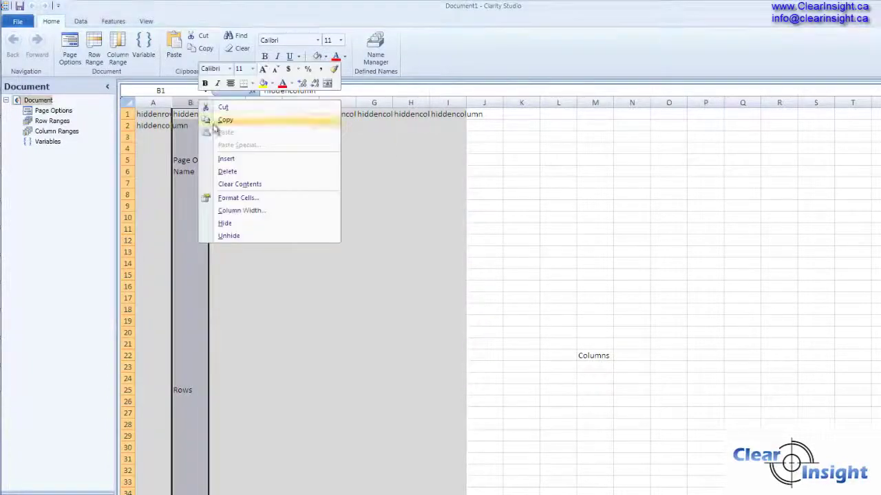
{"action": "left_click", "coordinate": [225, 158]}
Copy the hiddencolumn marker from C1 into cell B1 of the new column.
{"action": "key", "text": "Left"}
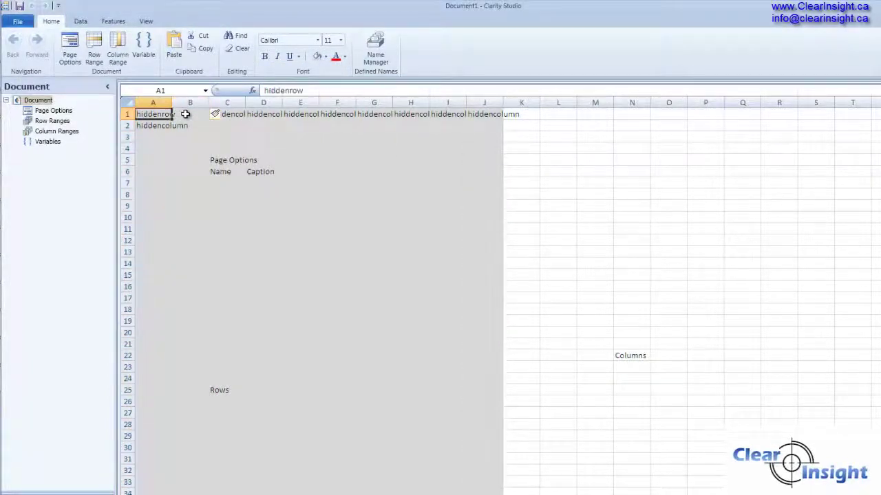
{"action": "key", "text": "Down"}
{"action": "key", "text": "Up"}
{"action": "key", "text": "Right"}
{"action": "key", "text": "Right"}
{"action": "key", "text": "ctrl+c"}
{"action": "key", "text": "Left"}
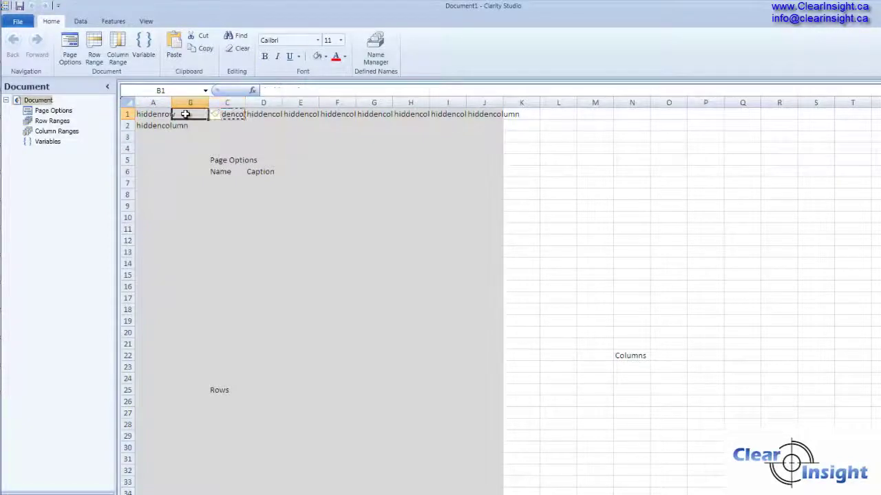
{"action": "key", "text": "ctrl+v"}
Enter the label Action Column in cell B2.
{"action": "key", "text": "Down"}
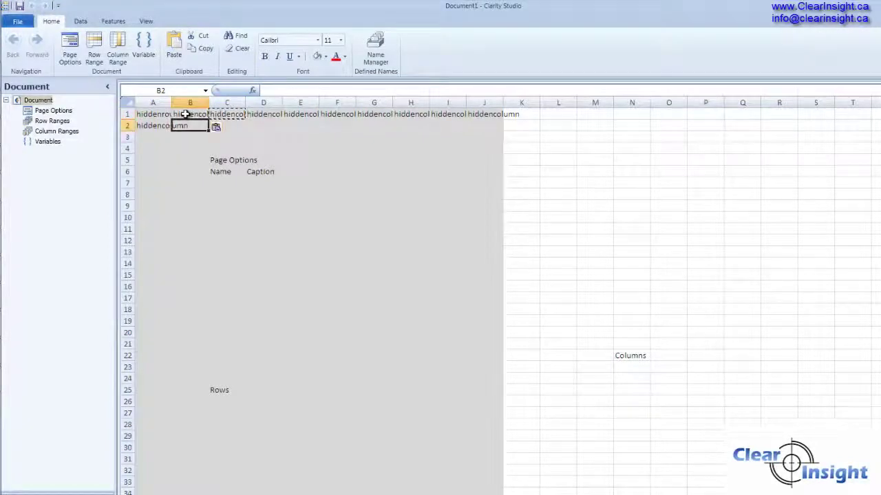
{"action": "type", "text": "Act"}
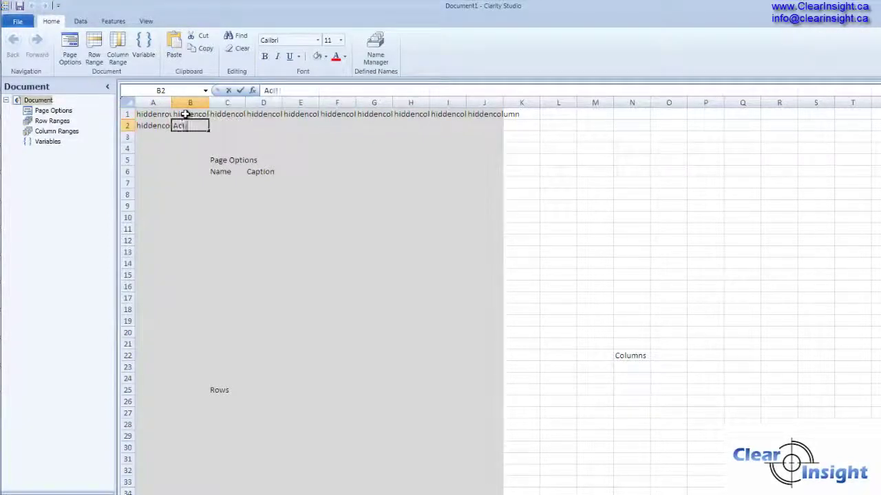
{"action": "type", "text": "ion Colu"}
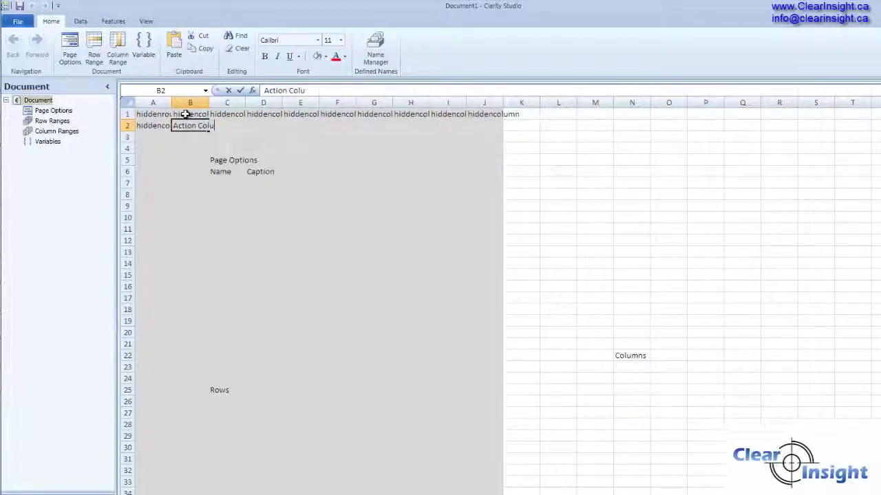
{"action": "type", "text": "nm"}
{"action": "key", "text": "Return"}
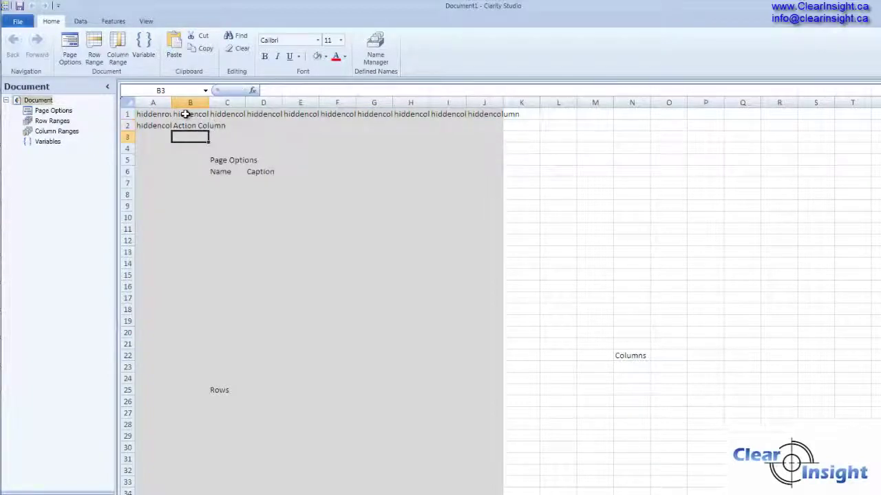
Show the Page Options settings beside the worksheet in Split View.
{"action": "left_click", "coordinate": [42, 111]}
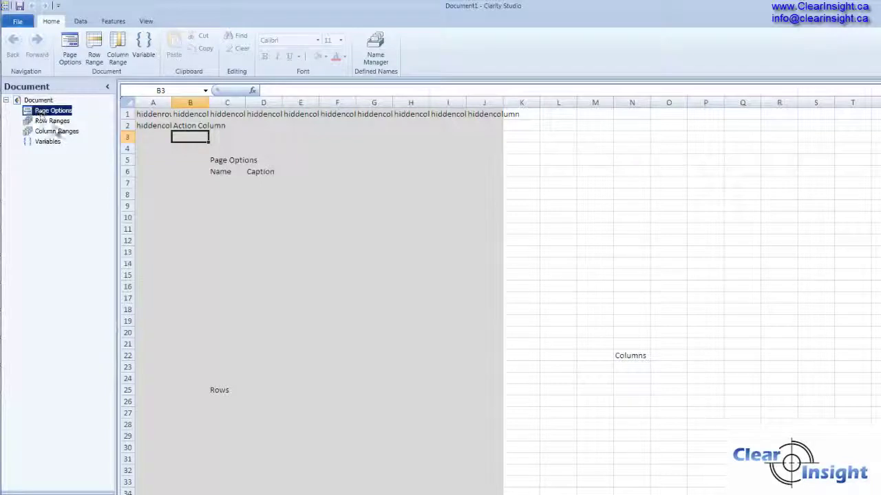
{"action": "left_click", "coordinate": [146, 22]}
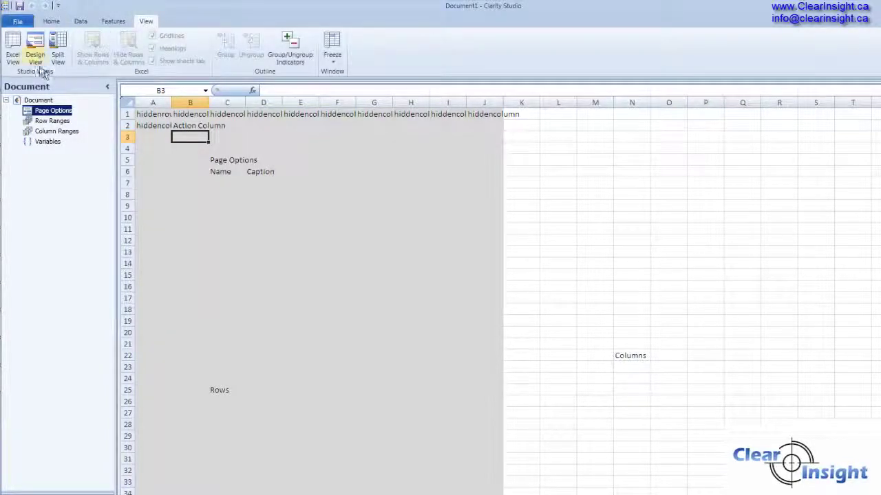
{"action": "left_click", "coordinate": [58, 52]}
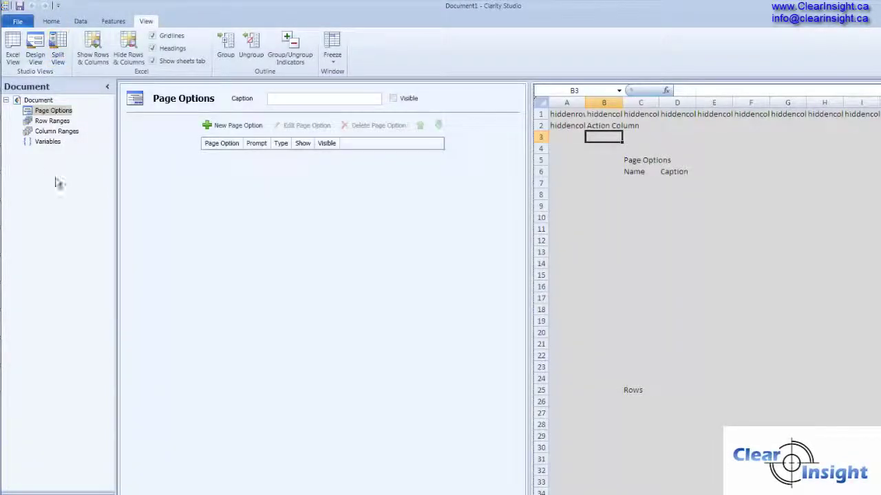
Set the document's name to Validation and its caption to Validate Two Cubes Match.
{"action": "left_click", "coordinate": [38, 101]}
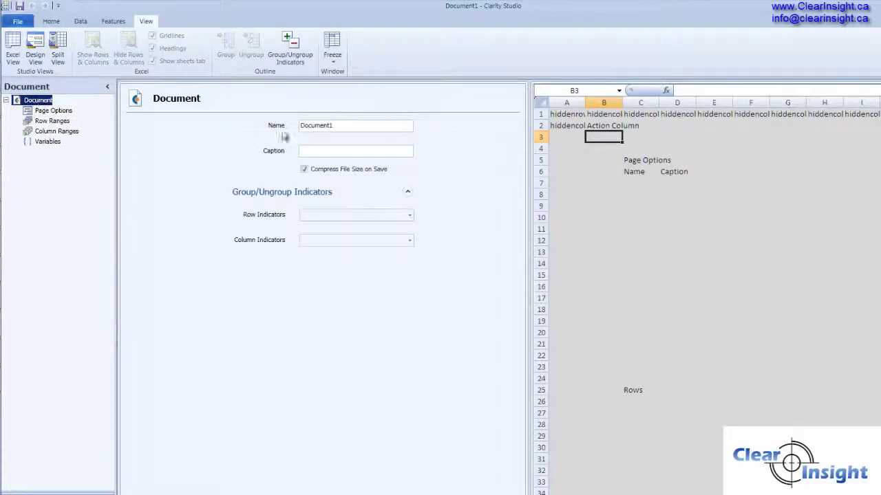
{"action": "double_click", "coordinate": [343, 126]}
{"action": "type", "text": "Vi"}
{"action": "key", "text": "Tab"}
{"action": "type", "text": "Vali"}
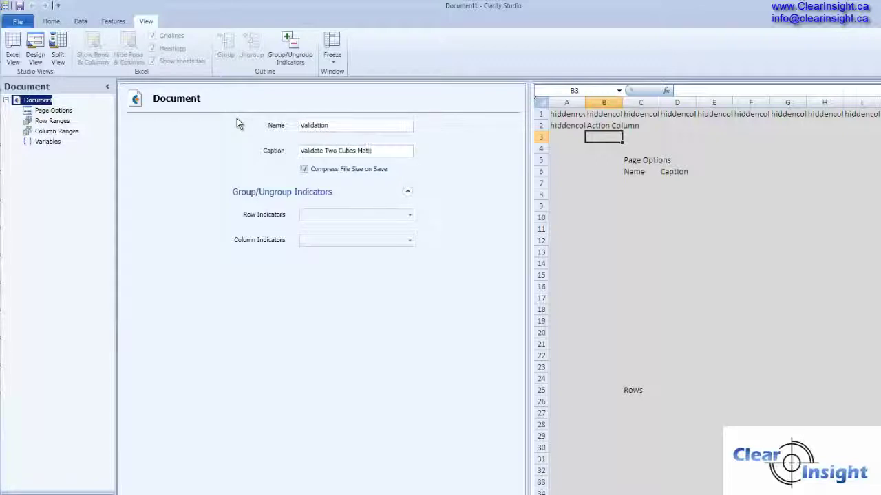
Set the document's group/ungroup row indicators to column A and its column indicators to row 1.
{"action": "left_click", "coordinate": [410, 215]}
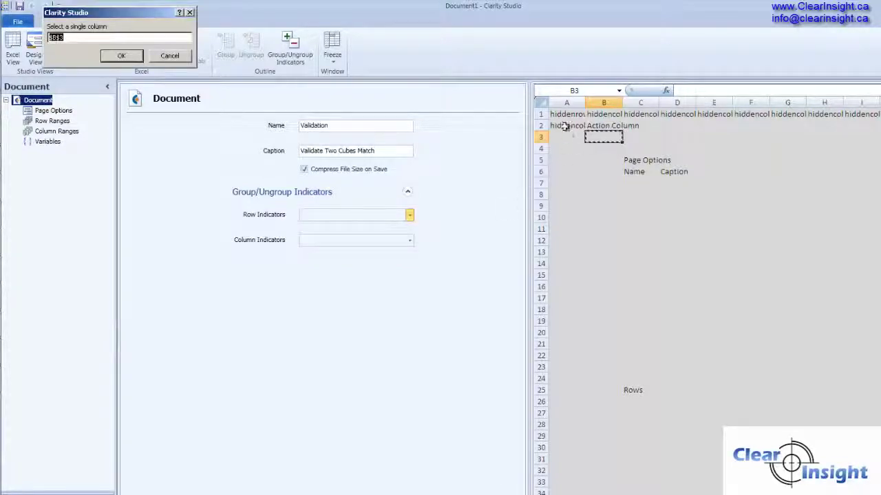
{"action": "left_click", "coordinate": [567, 103]}
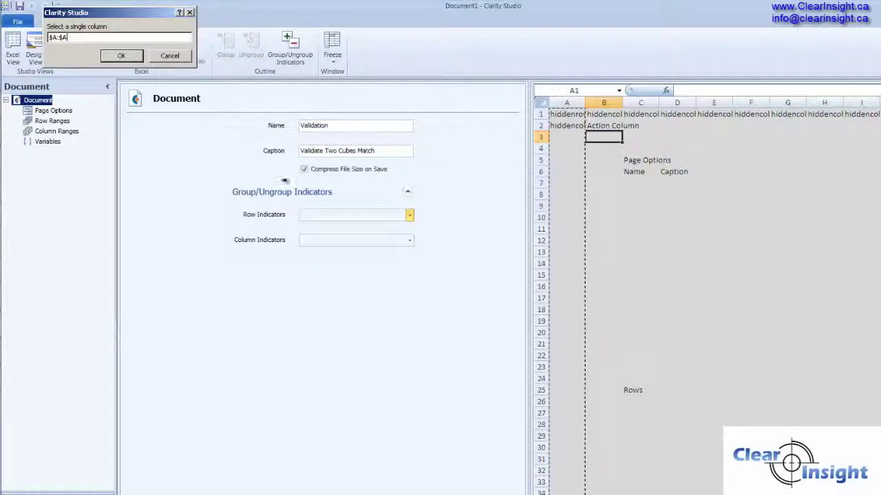
{"action": "left_click", "coordinate": [121, 55]}
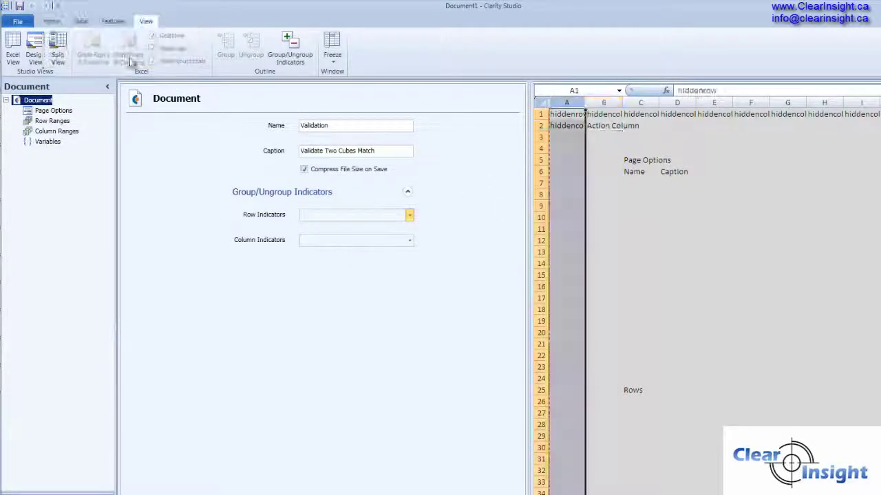
{"action": "left_click", "coordinate": [411, 242]}
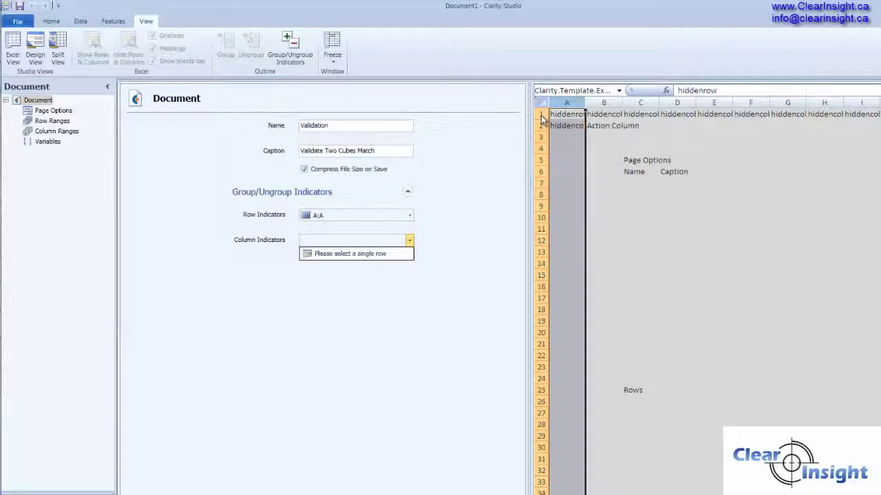
{"action": "left_click", "coordinate": [347, 254]}
{"action": "left_click", "coordinate": [540, 114]}
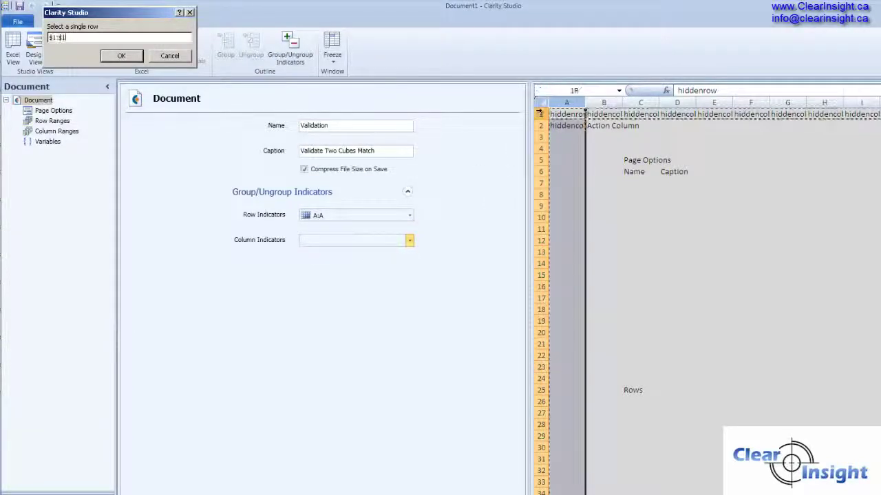
{"action": "left_click", "coordinate": [120, 56]}
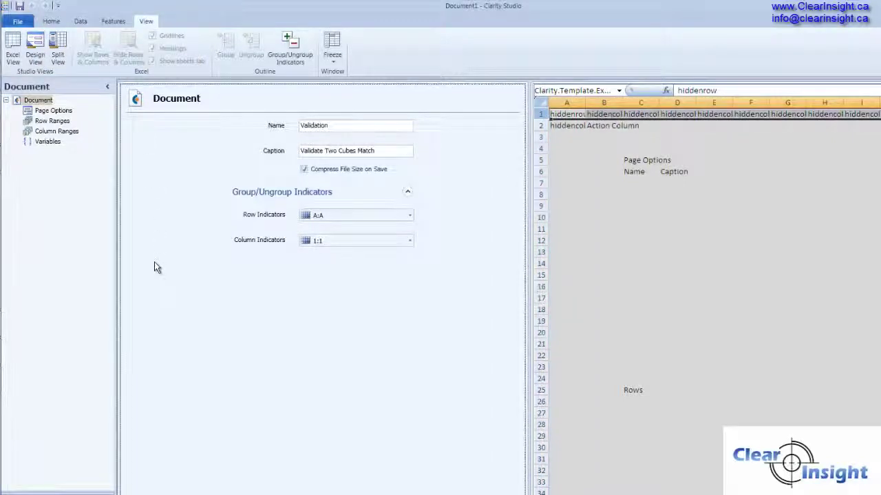
Save the document as Validation.xls in the Reports folder, replacing the existing file.
{"action": "left_click", "coordinate": [603, 229]}
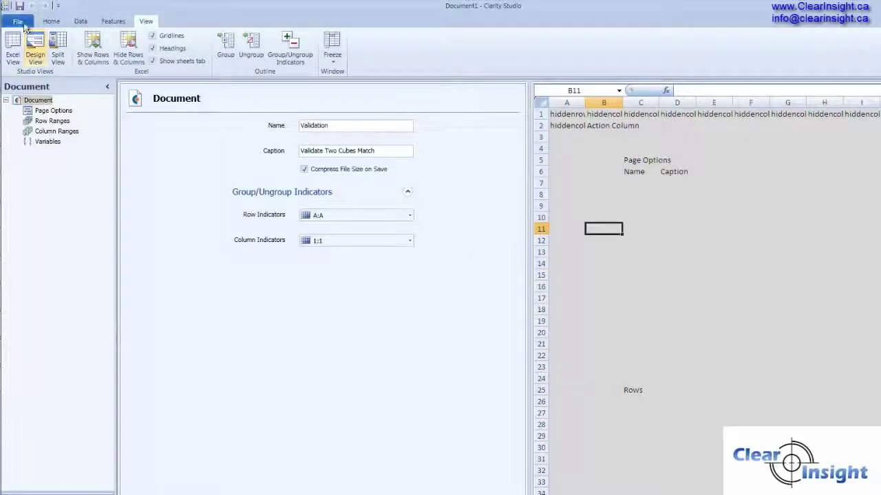
{"action": "left_click", "coordinate": [19, 6]}
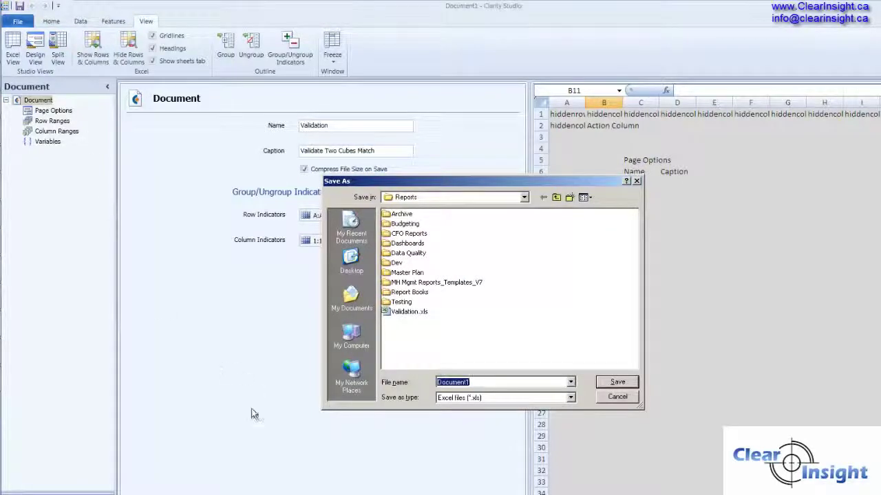
{"action": "left_click", "coordinate": [399, 311]}
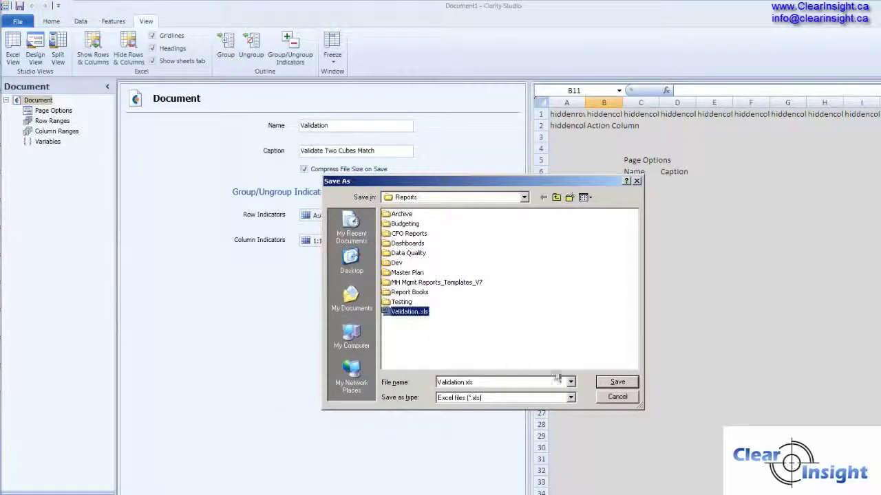
{"action": "left_click", "coordinate": [627, 385]}
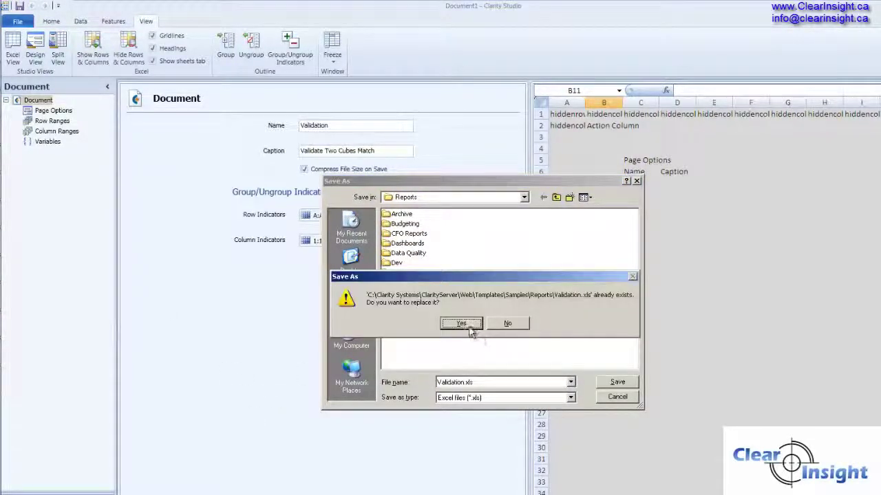
{"action": "left_click", "coordinate": [461, 324]}
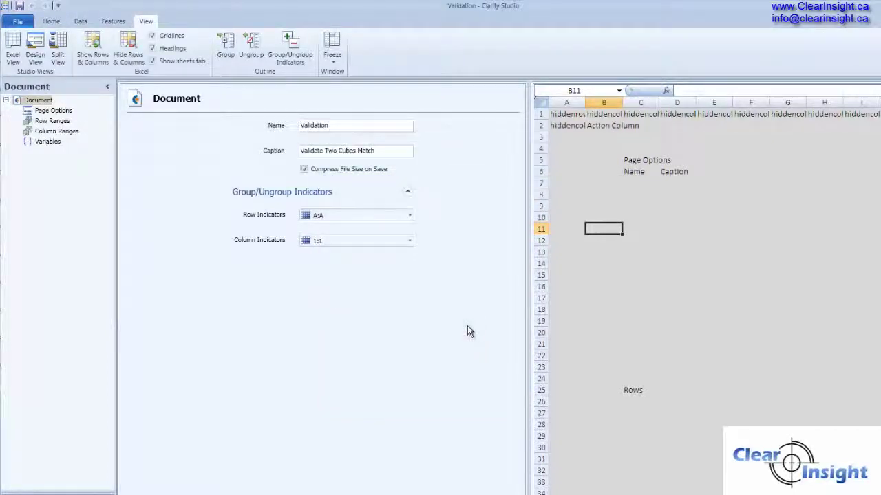